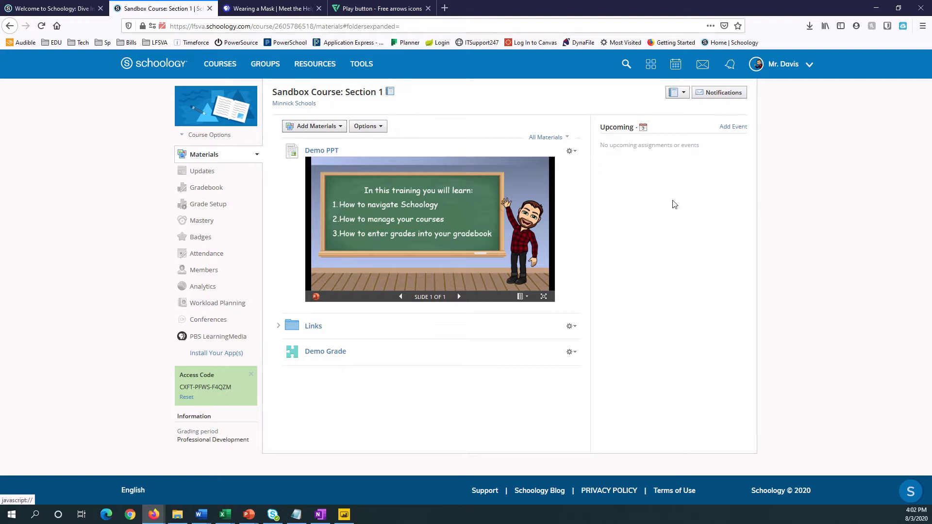
Add a new course page titled 'Demo Page' and move into its body.
click(337, 127)
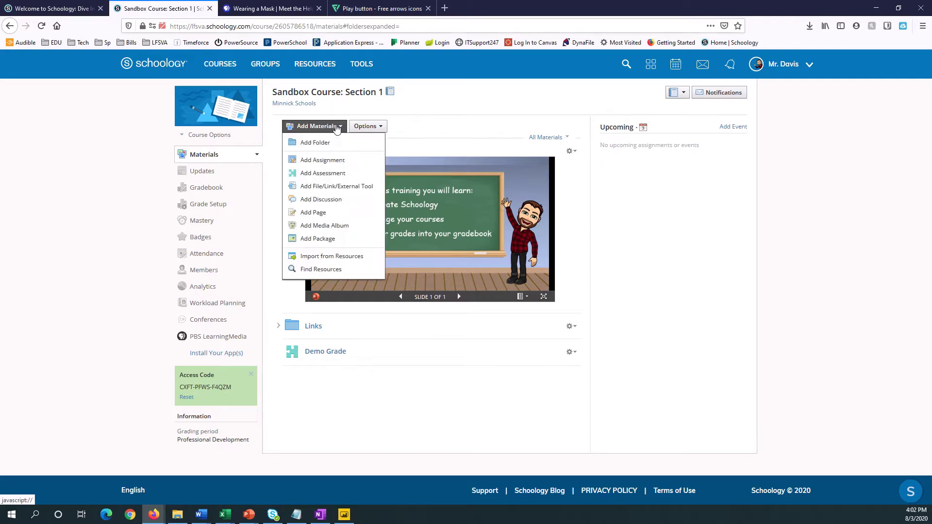
click(301, 212)
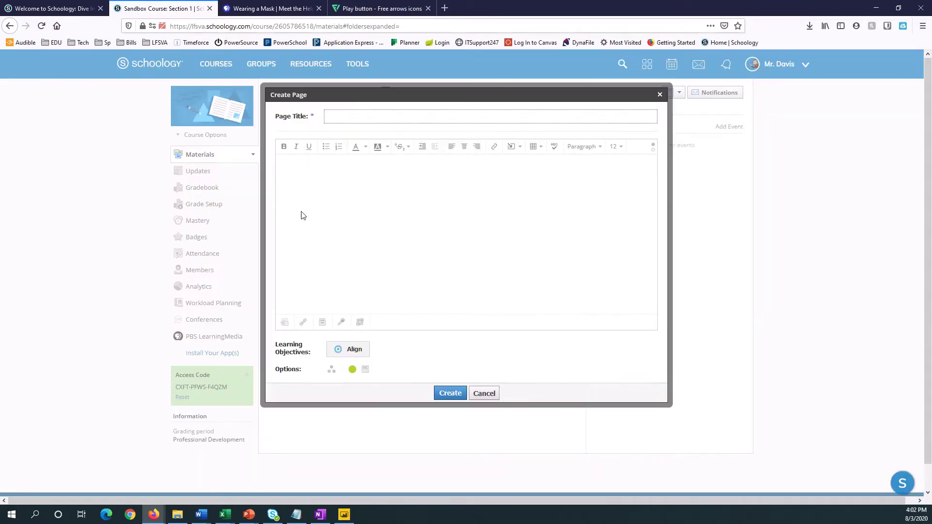
click(347, 120)
text(D)
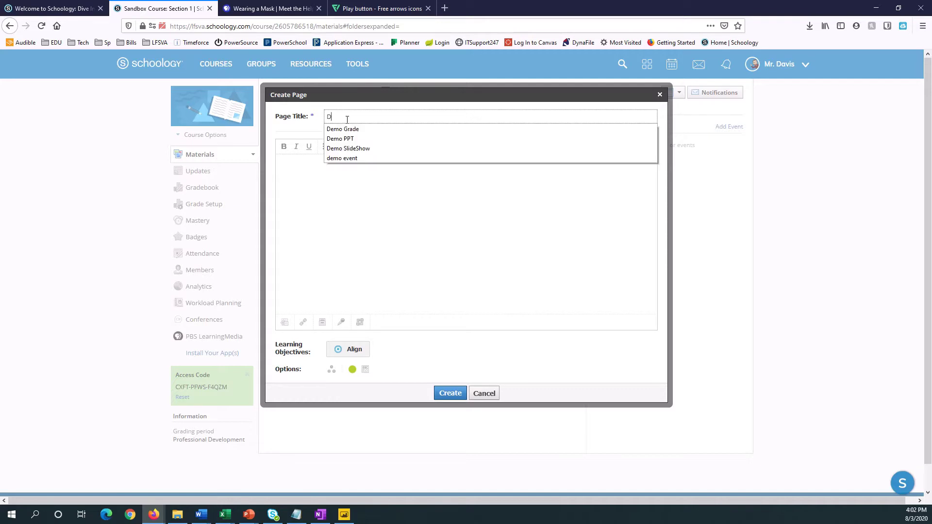
text(emo Page)
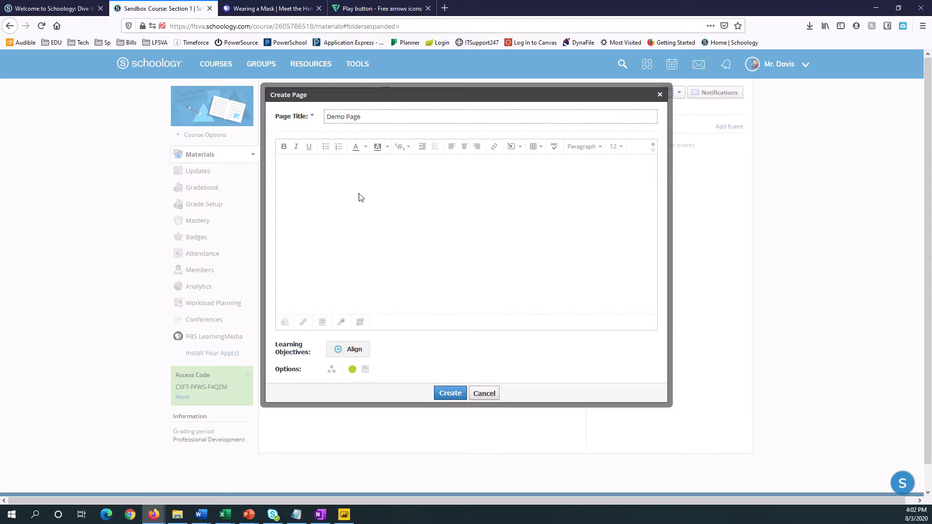
click(348, 187)
Insert an Image/Media item at the start of the page body and attach a local file.
click(349, 293)
click(512, 152)
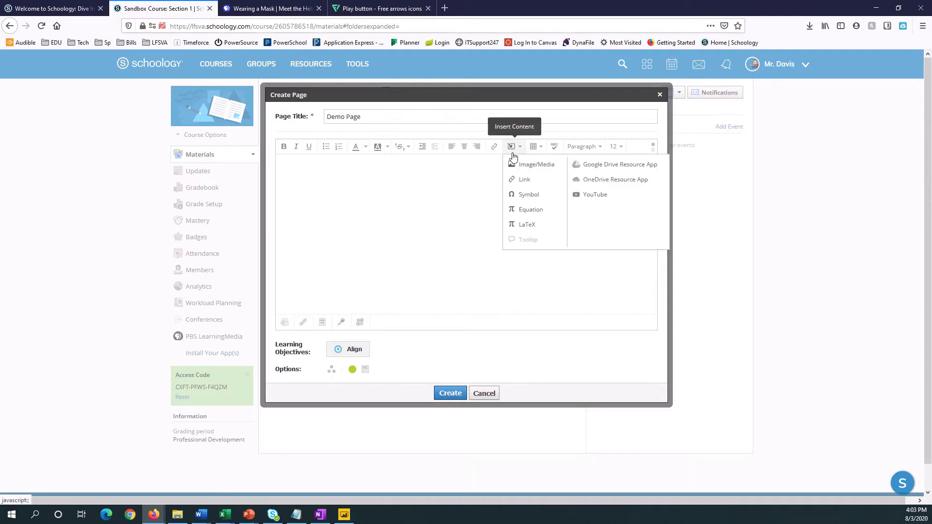
click(520, 167)
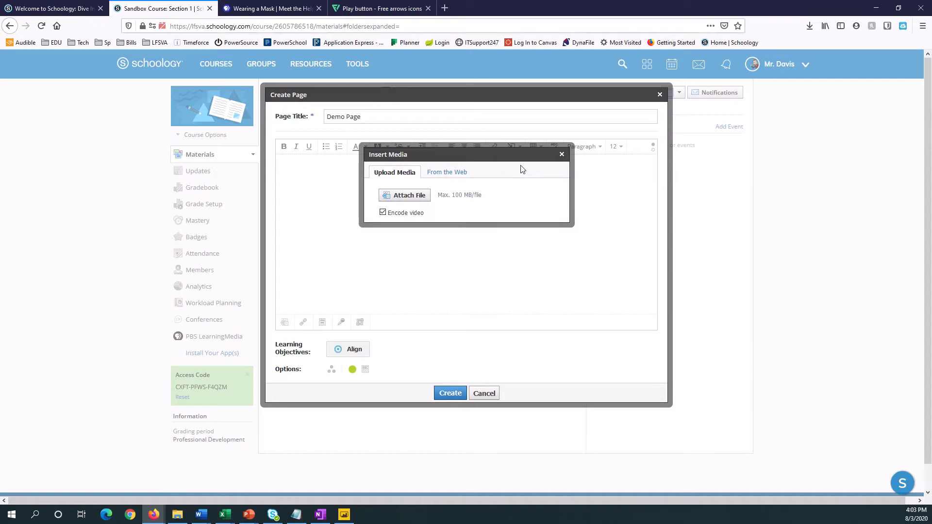
click(417, 200)
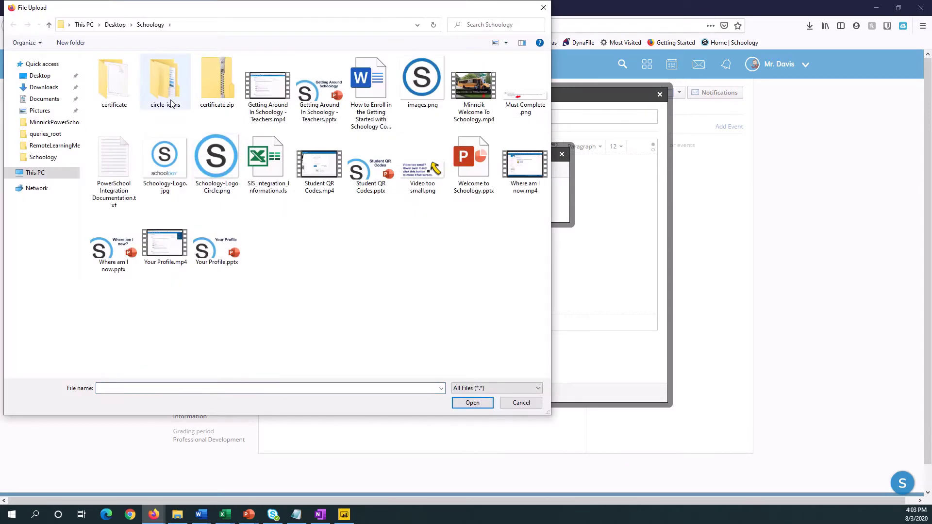
Upload circlecompass.png from circle-icons > full-color > png > 128px into the page.
double_click(165, 95)
double_click(120, 83)
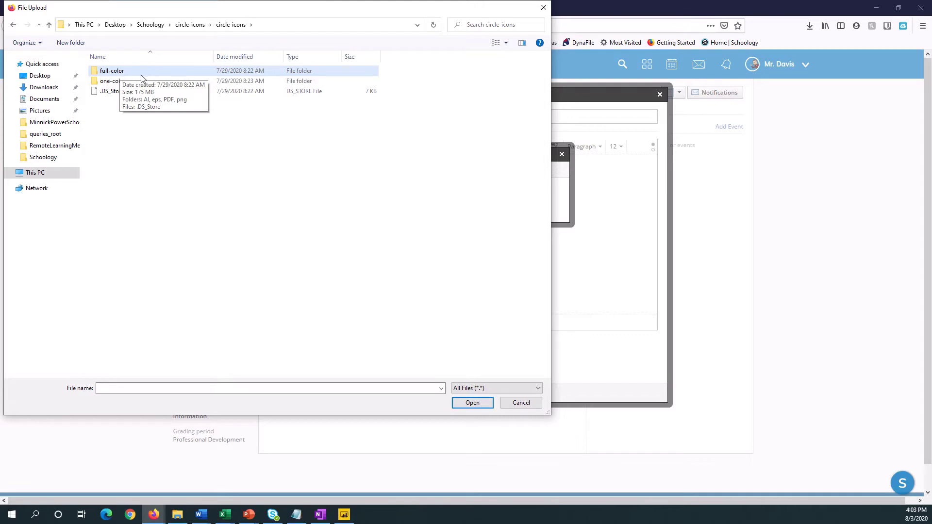
double_click(116, 73)
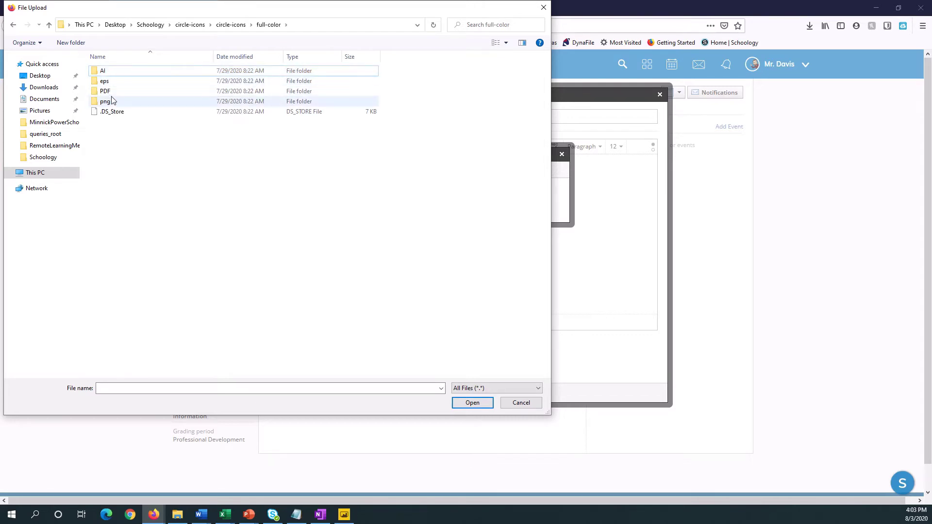
click(111, 103)
double_click(112, 104)
double_click(109, 81)
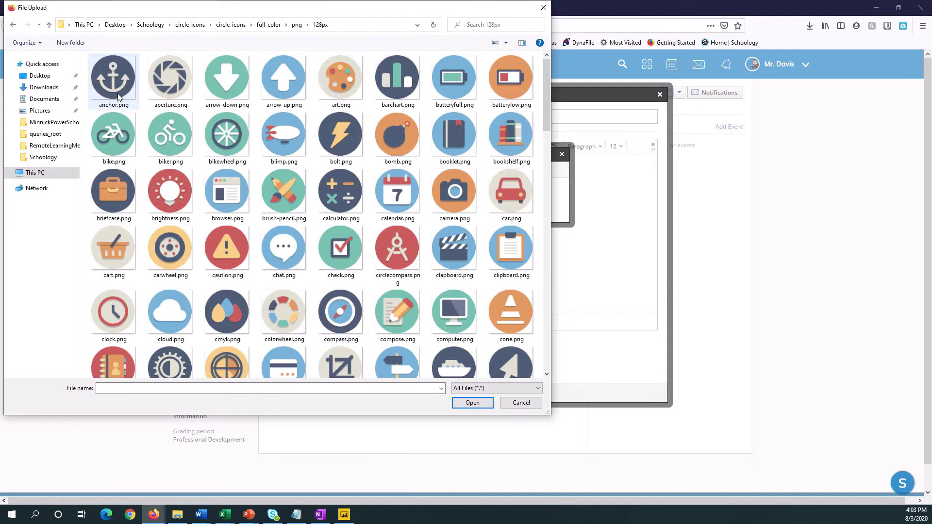
click(400, 255)
click(472, 403)
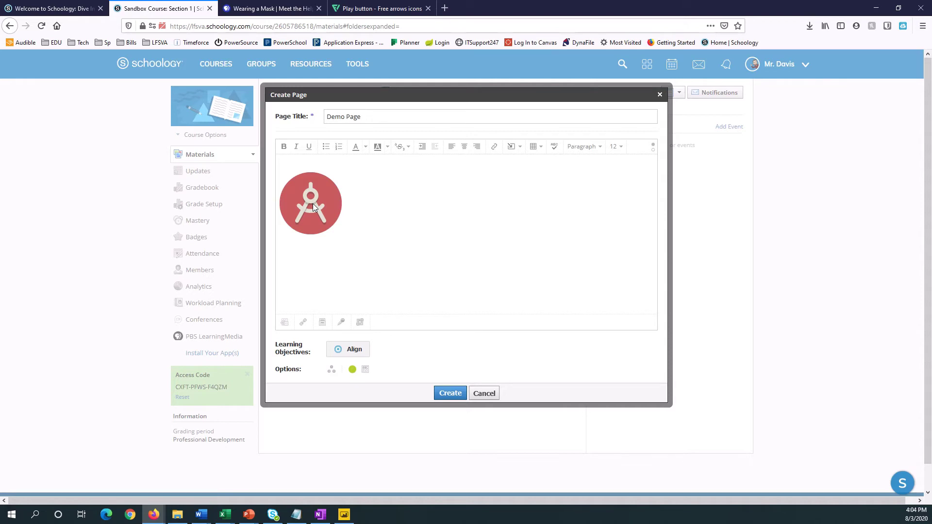
Switch to the PBS 'Wearing a Mask' video tab.
click(272, 9)
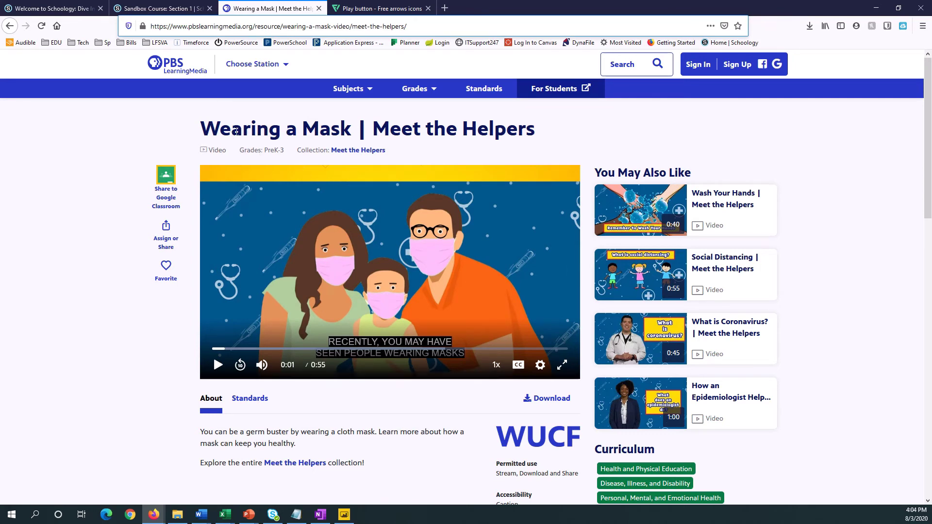
Copy the Wearing a Mask | Meet the Helpers page's address from the URL bar.
drag(205, 150, 257, 147)
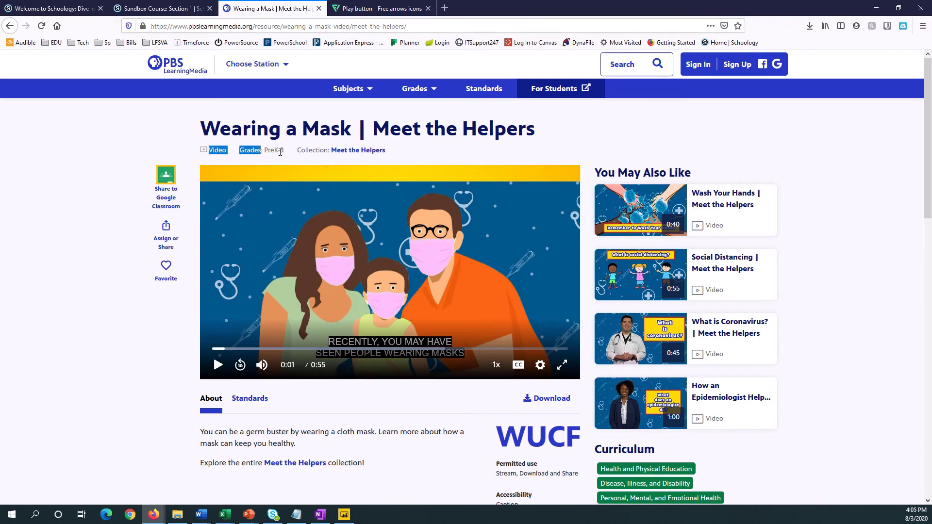
click(281, 154)
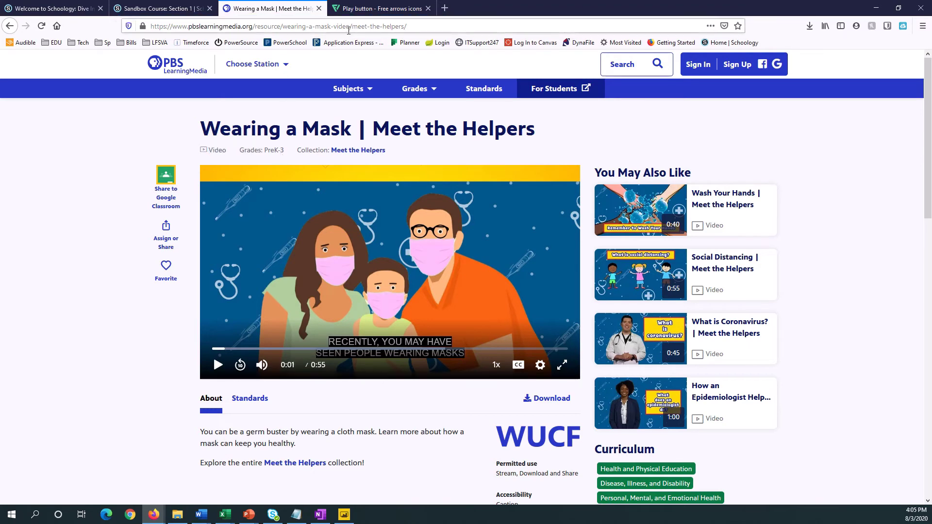
click(347, 26)
right_click(350, 30)
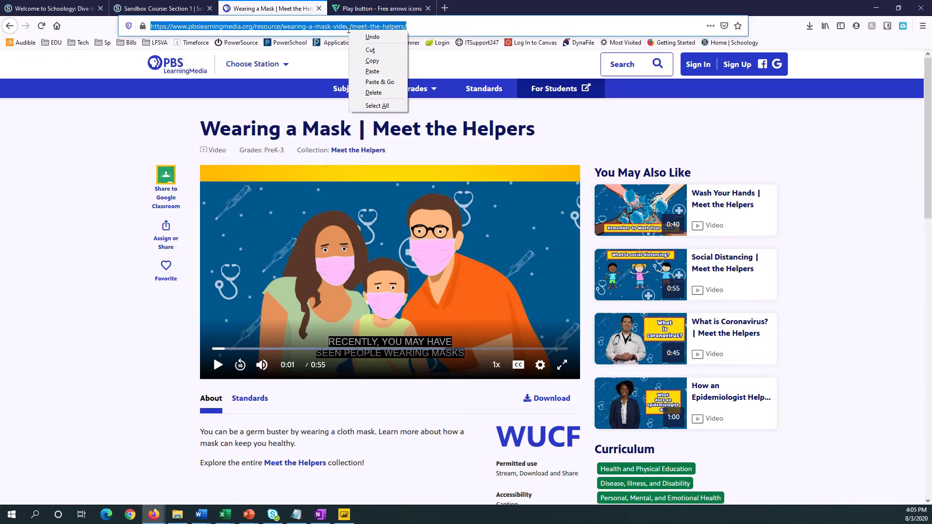
click(369, 61)
Back in the Demo Page draft, link the compass icon to the pasted PBS video address.
click(144, 4)
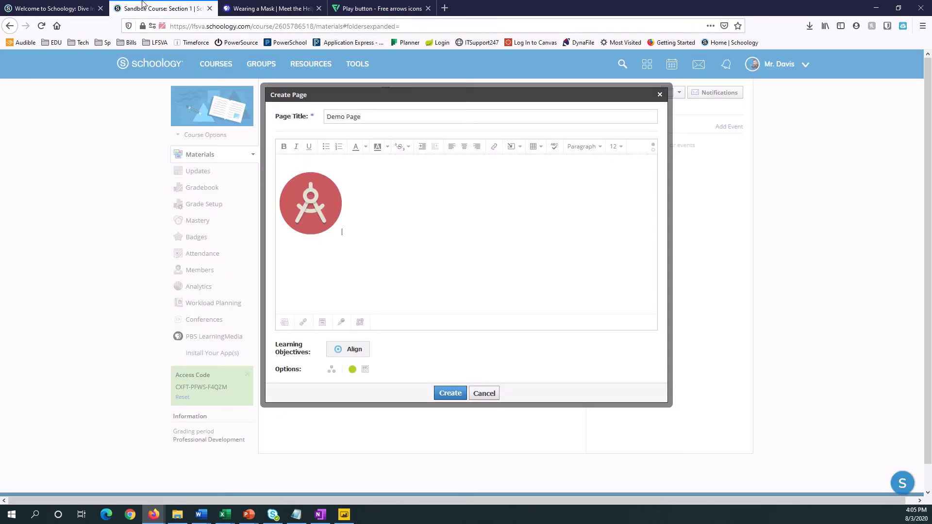
click(317, 209)
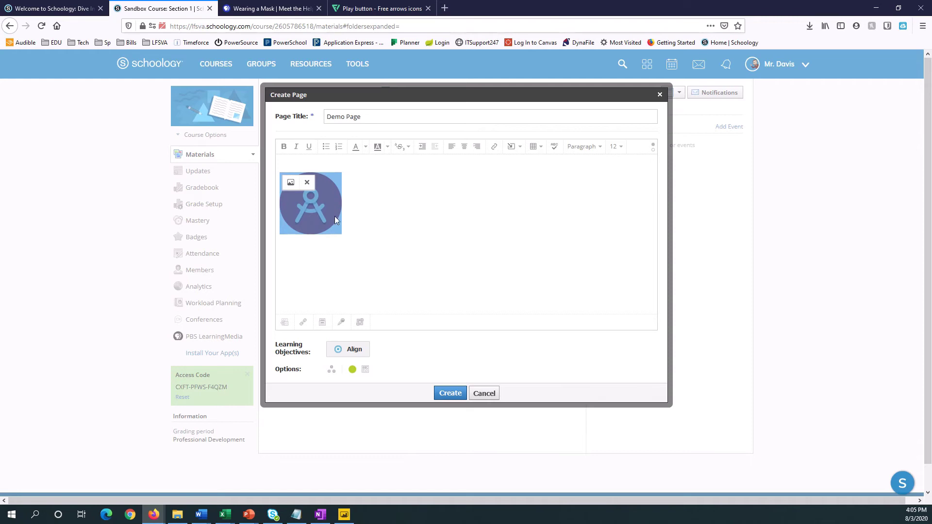
click(494, 148)
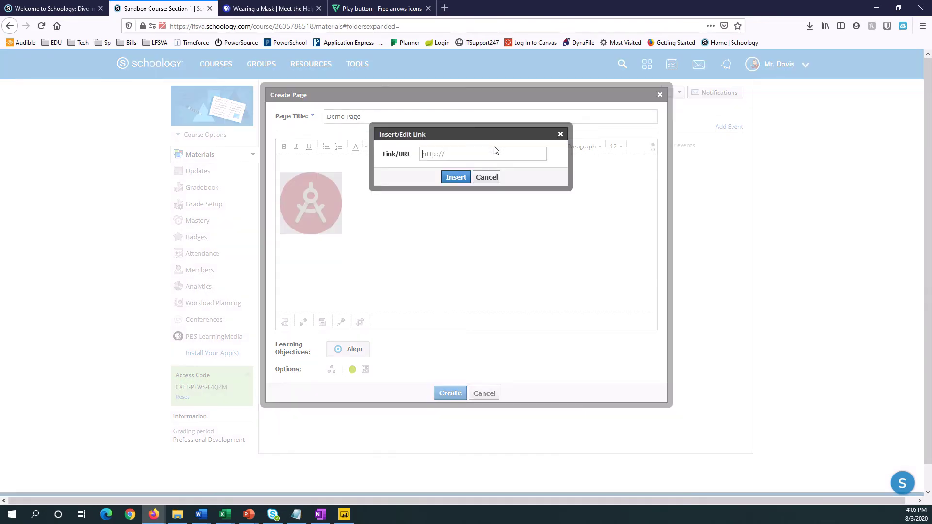
right_click(476, 154)
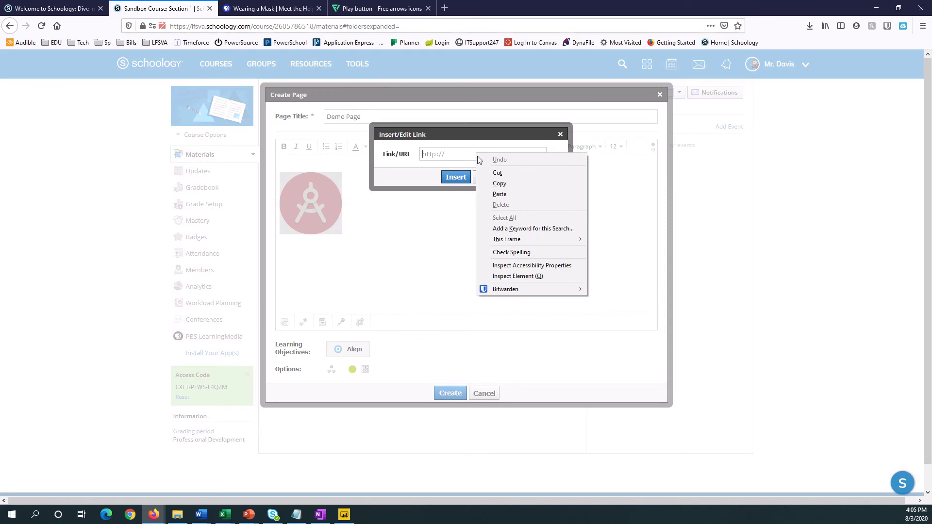
click(499, 195)
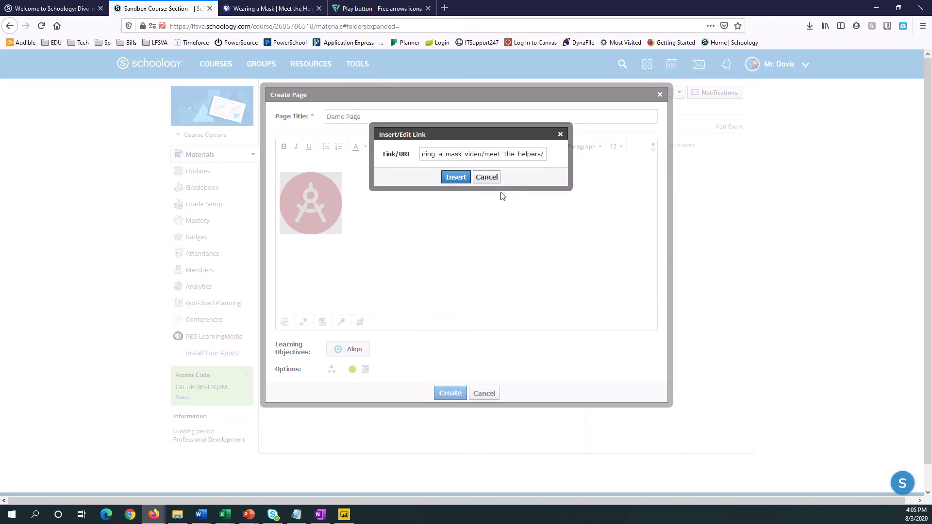
click(457, 178)
click(454, 193)
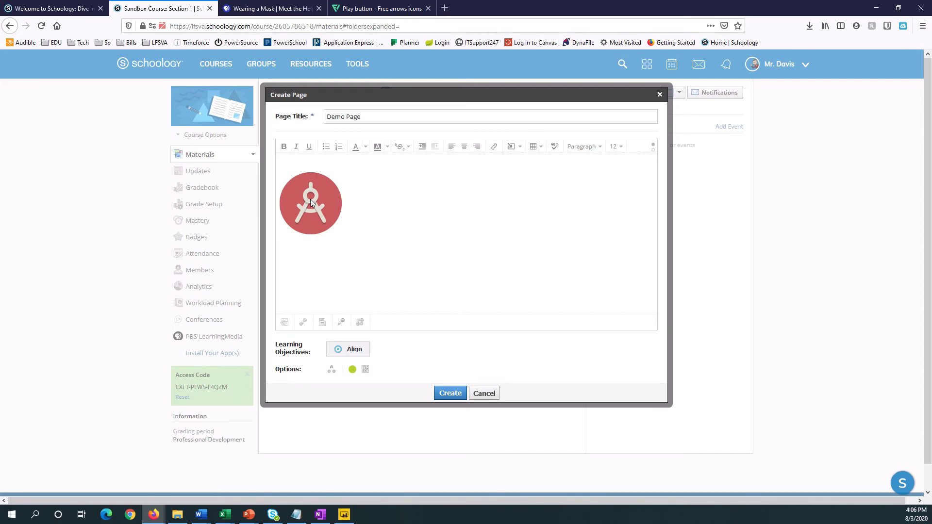
click(275, 11)
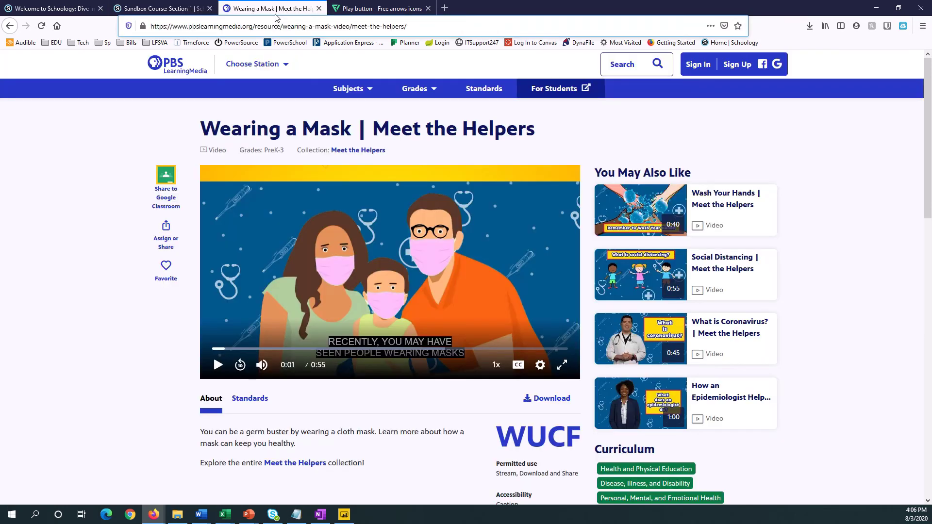
click(178, 11)
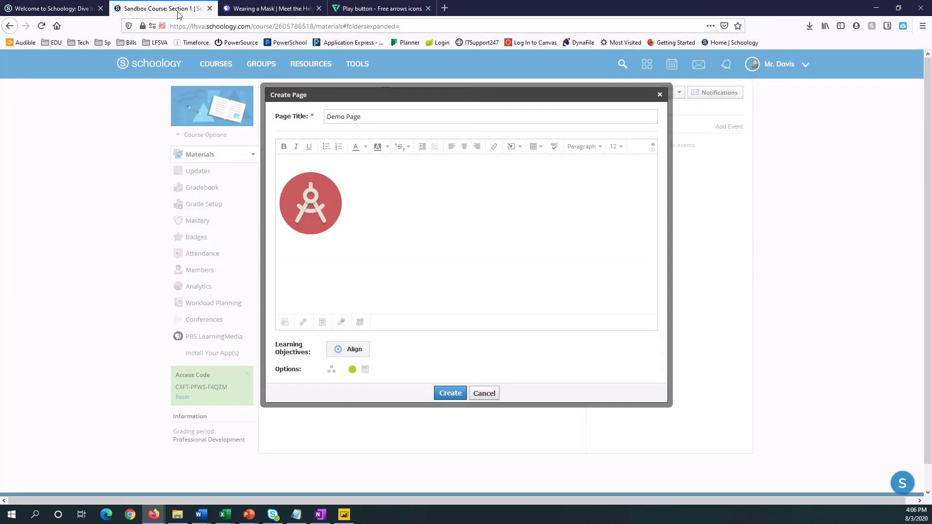
click(322, 204)
click(380, 223)
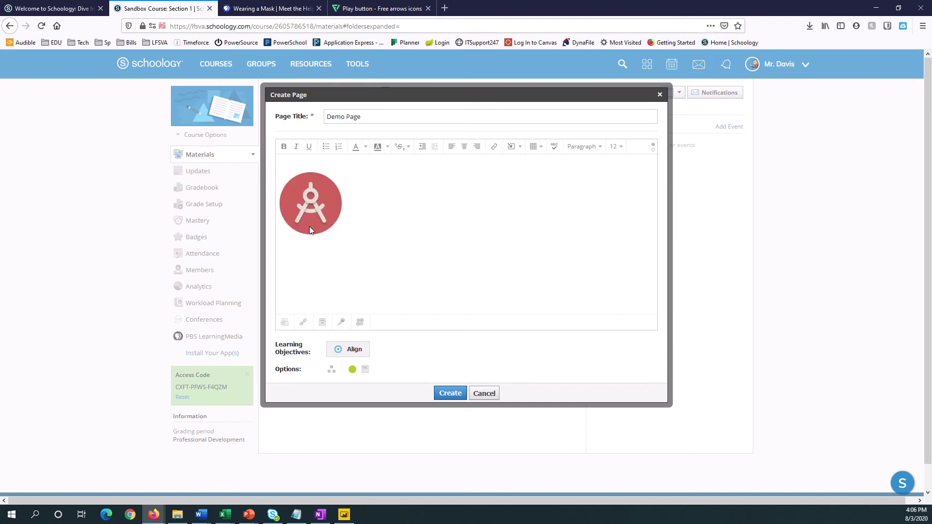
Set Demo Page to display on a new page and create it.
click(366, 370)
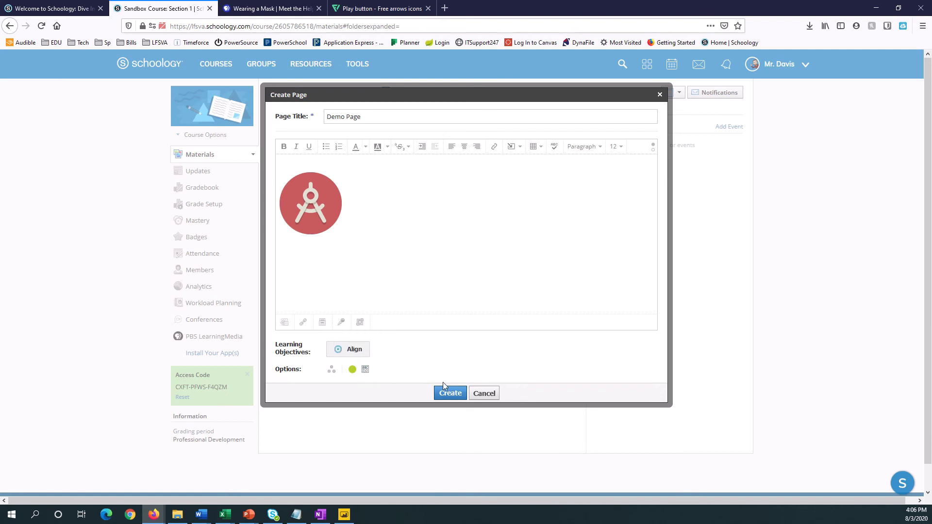
click(449, 393)
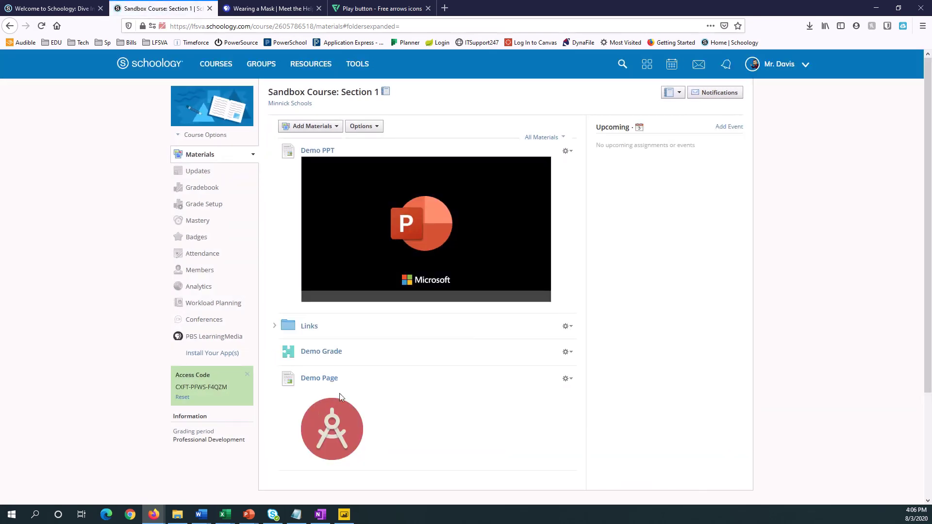
Drag Demo Page above Demo PPT to the top of the materials list.
drag(385, 379, 395, 162)
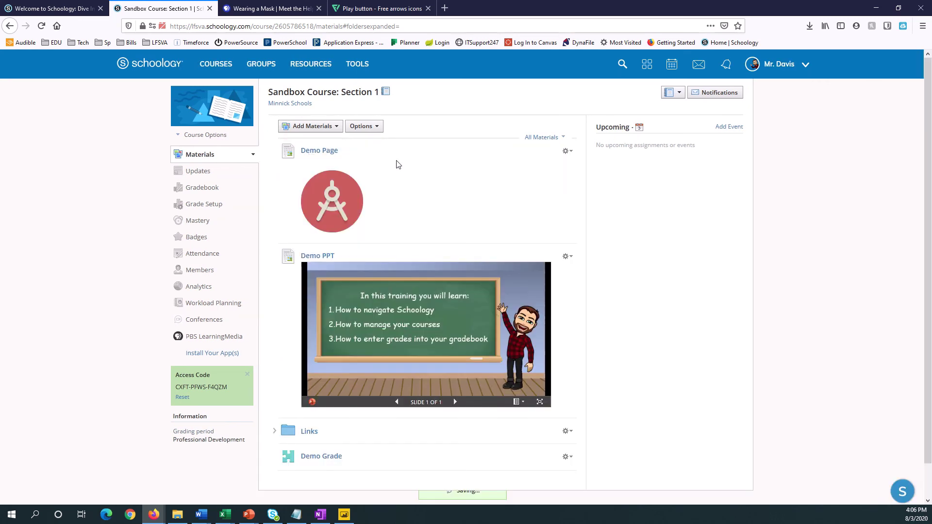